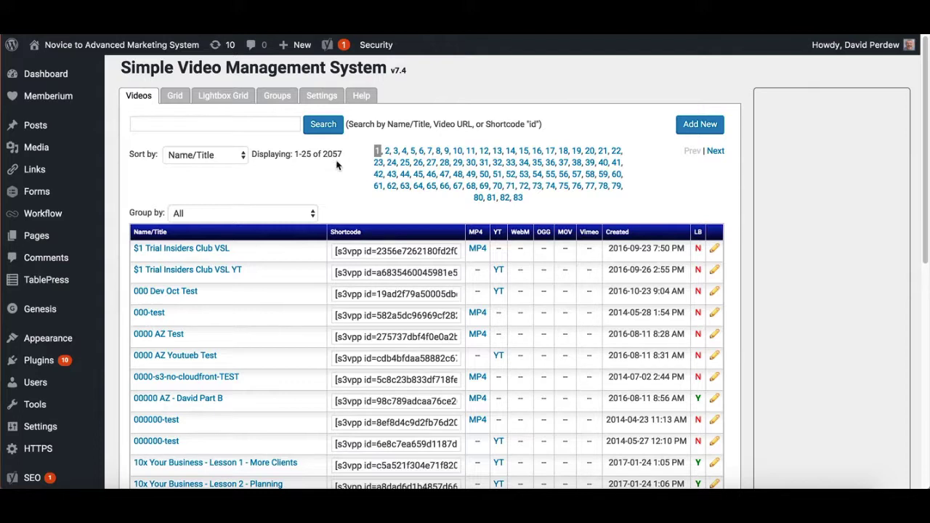
click(243, 155)
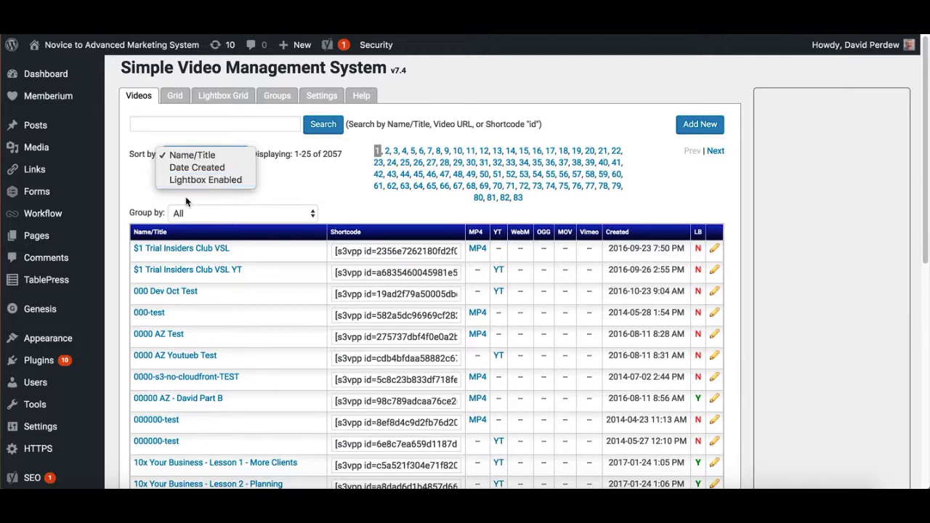
click(324, 188)
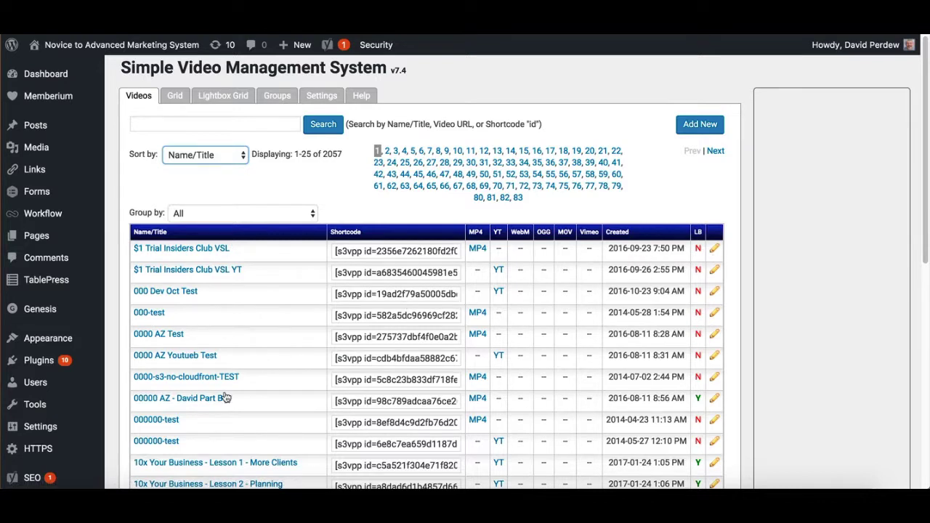
click(232, 214)
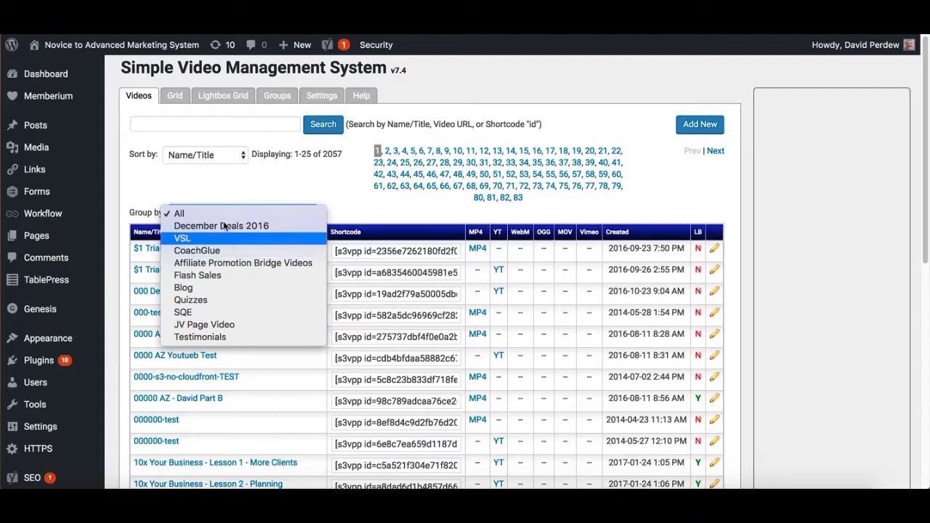
click(236, 188)
click(231, 158)
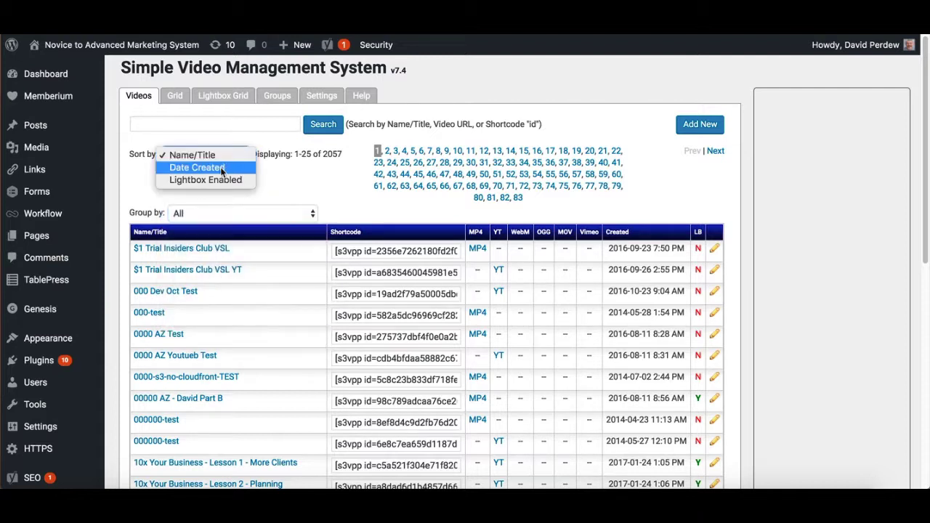
Sort the video library by Date Created so the newest videos come first.
click(199, 168)
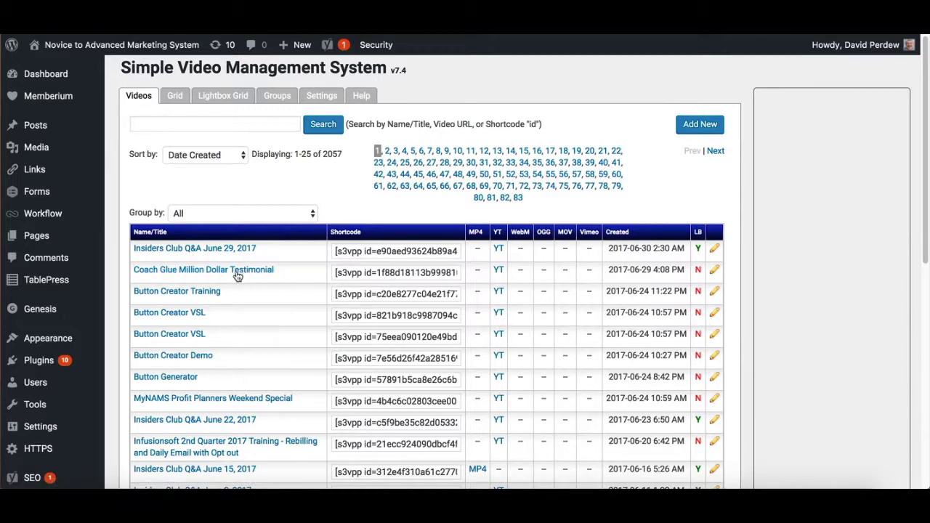
Open Coach Glue Million Dollar Testimonial for editing, leaving MP4 URL empty and group Testimonials.
click(185, 272)
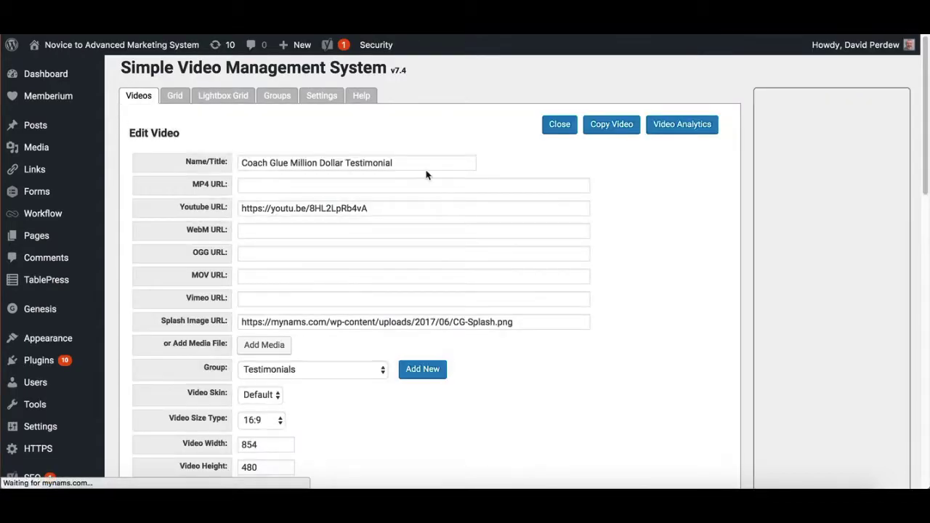
scroll(608, 255, down, 1)
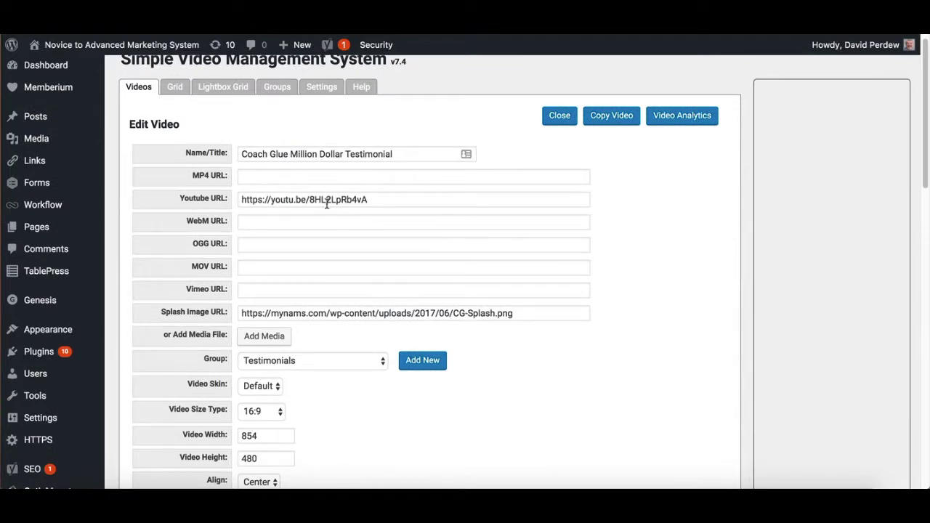
click(261, 177)
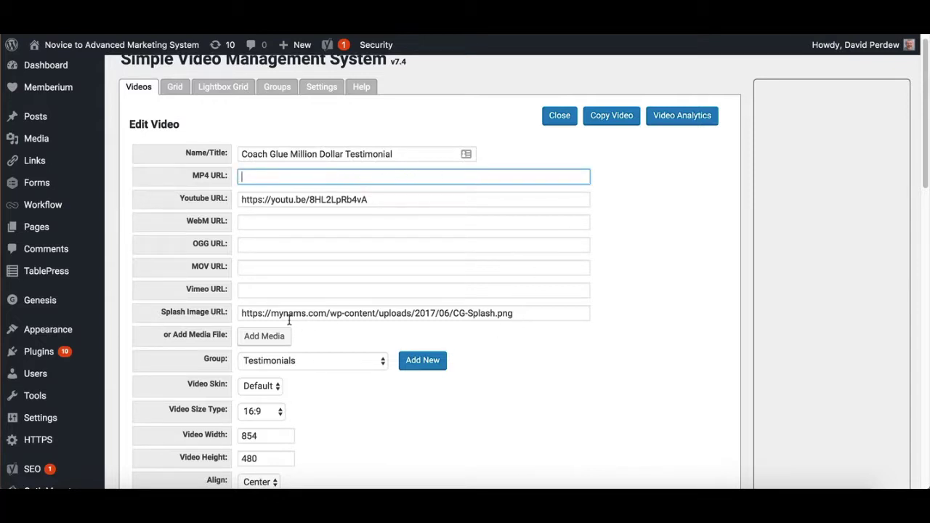
click(574, 361)
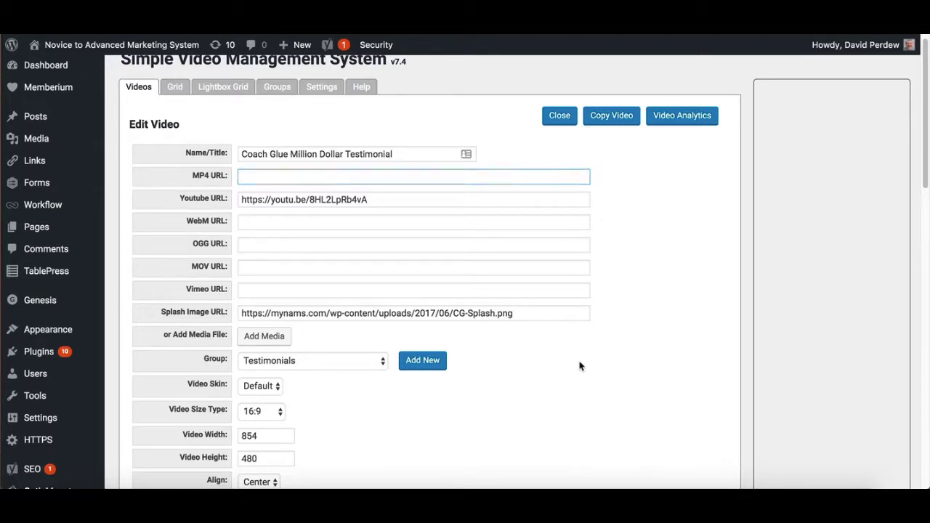
click(266, 337)
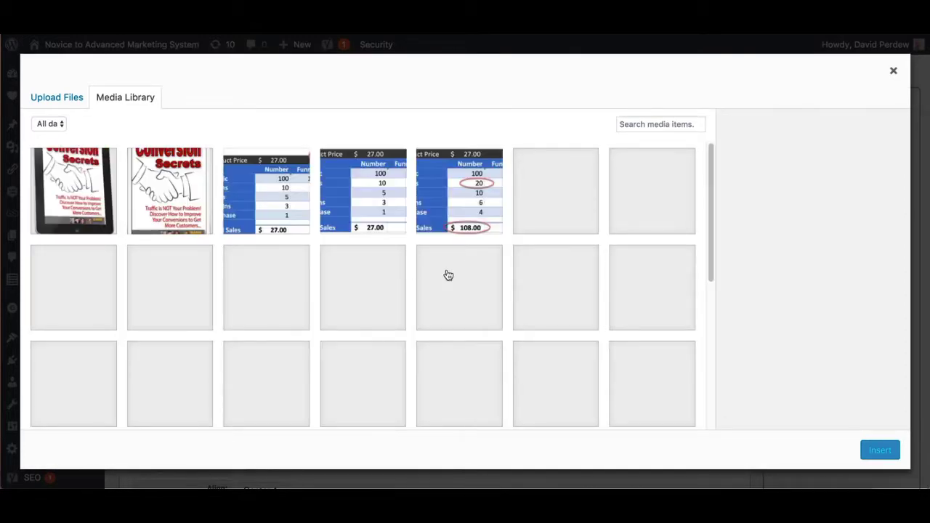
click(894, 73)
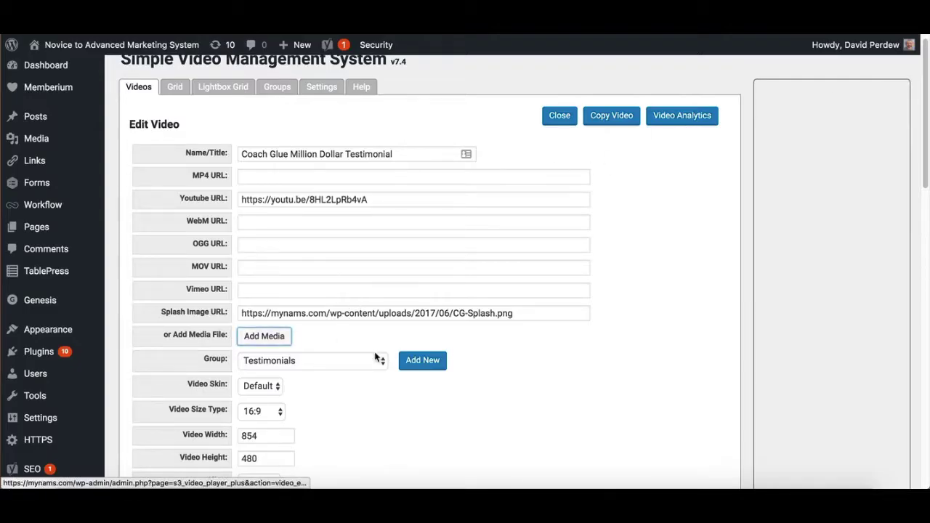
click(327, 361)
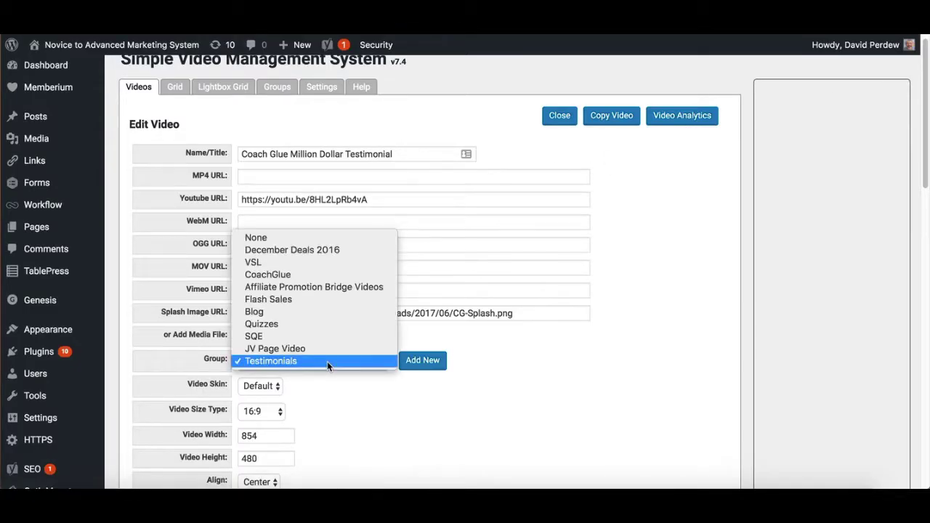
click(327, 361)
scroll(470, 327, down, 5)
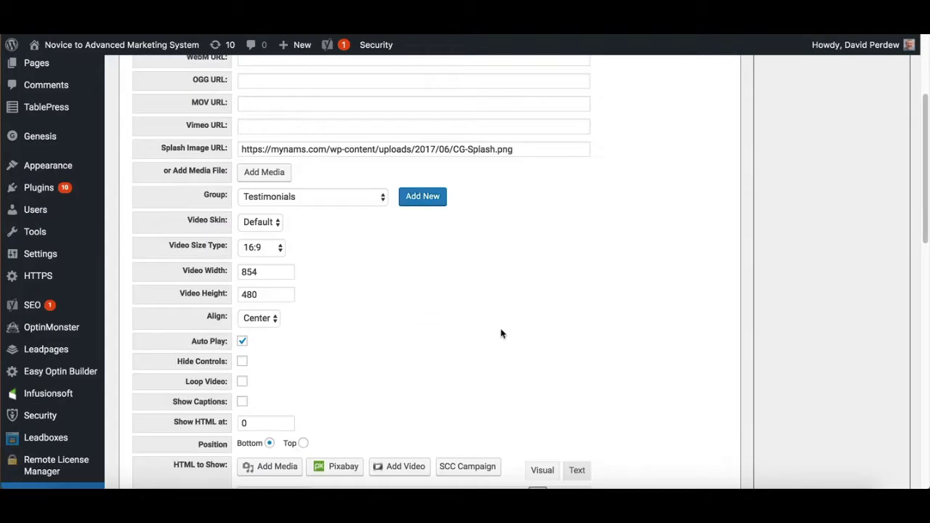
click(265, 270)
click(276, 250)
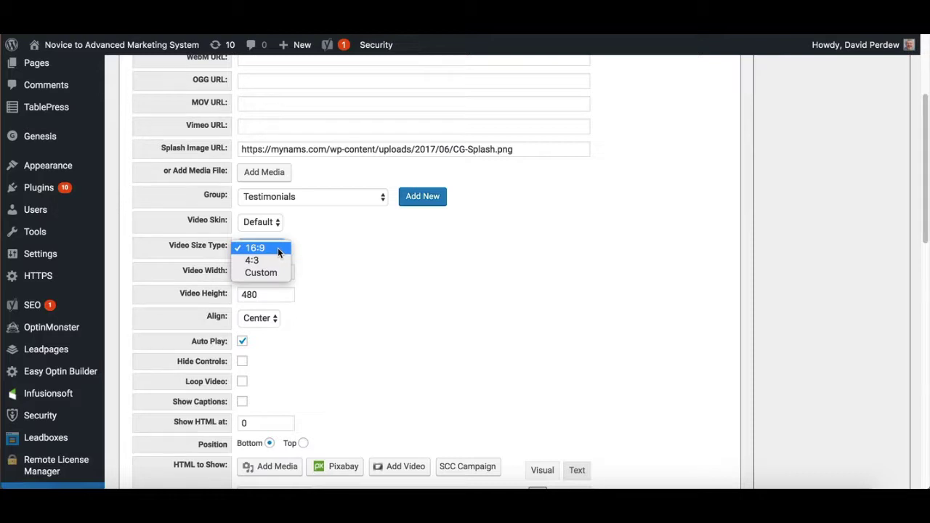
click(347, 248)
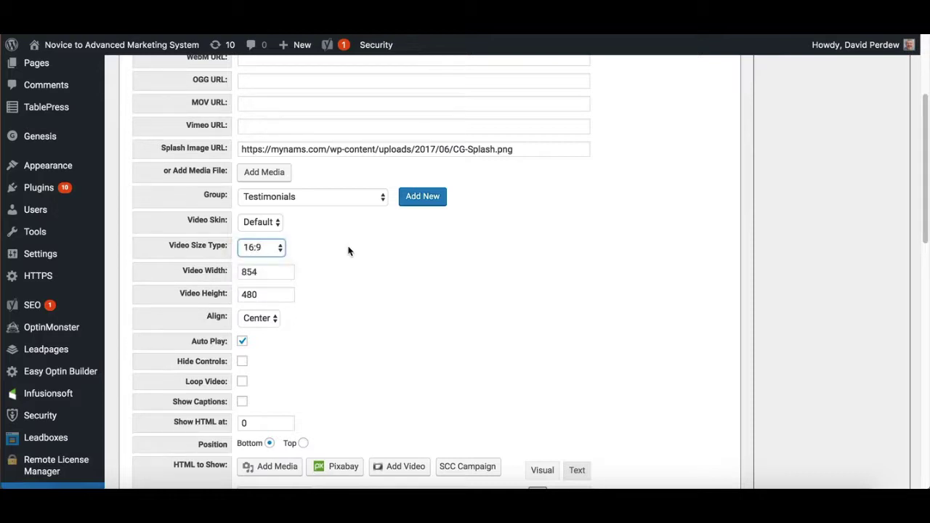
click(276, 223)
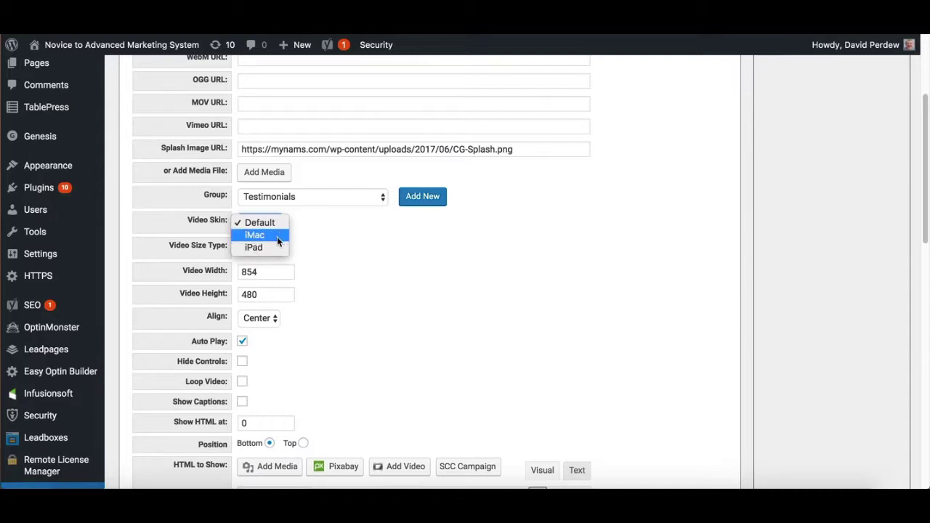
click(338, 236)
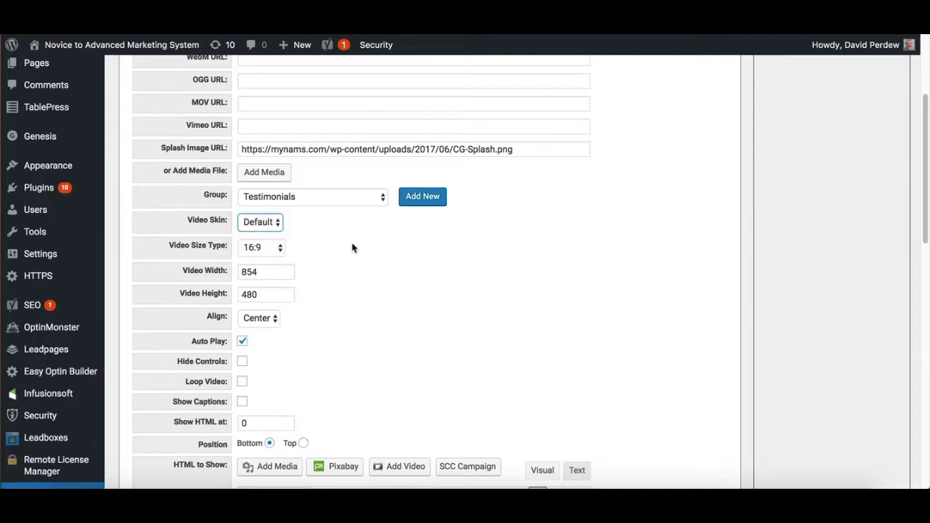
click(252, 270)
double_click(243, 270)
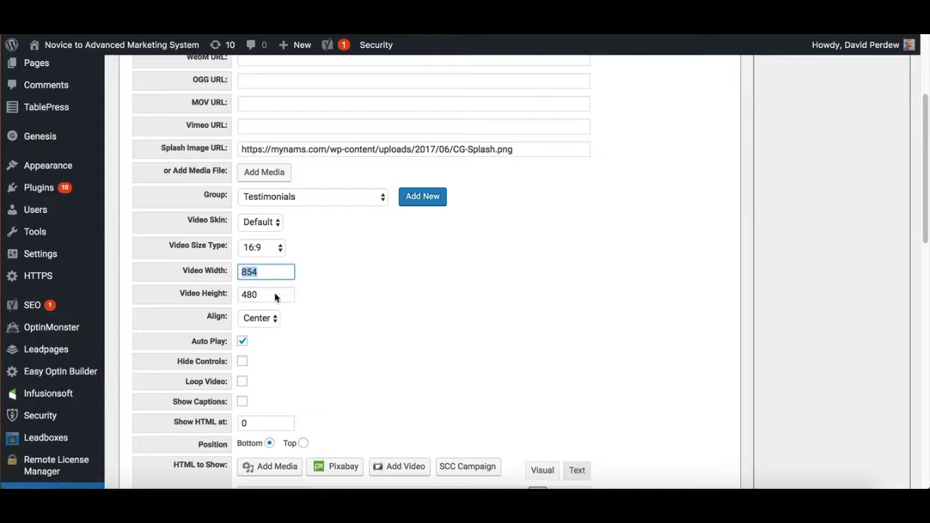
click(355, 322)
scroll(312, 324, down, 1)
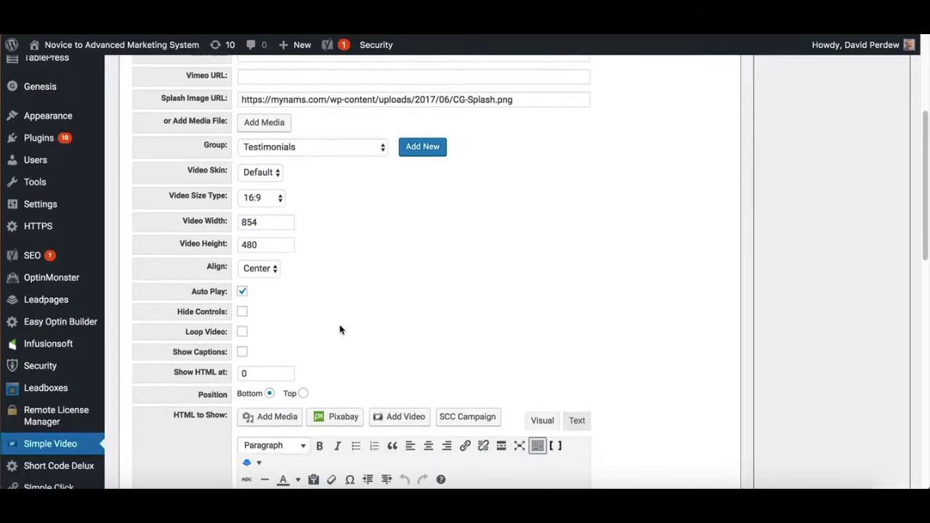
click(243, 313)
click(242, 313)
click(243, 332)
click(243, 332)
click(242, 353)
scroll(349, 342, down, 4)
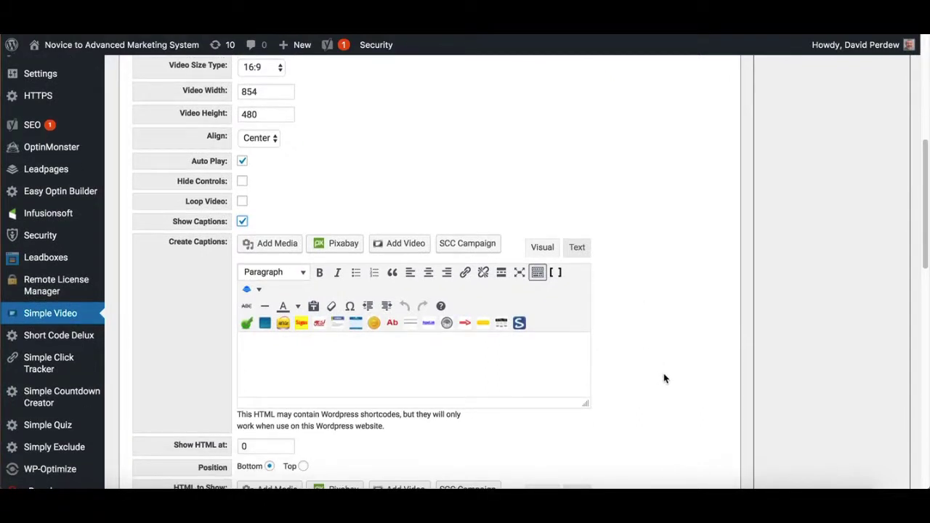
click(389, 358)
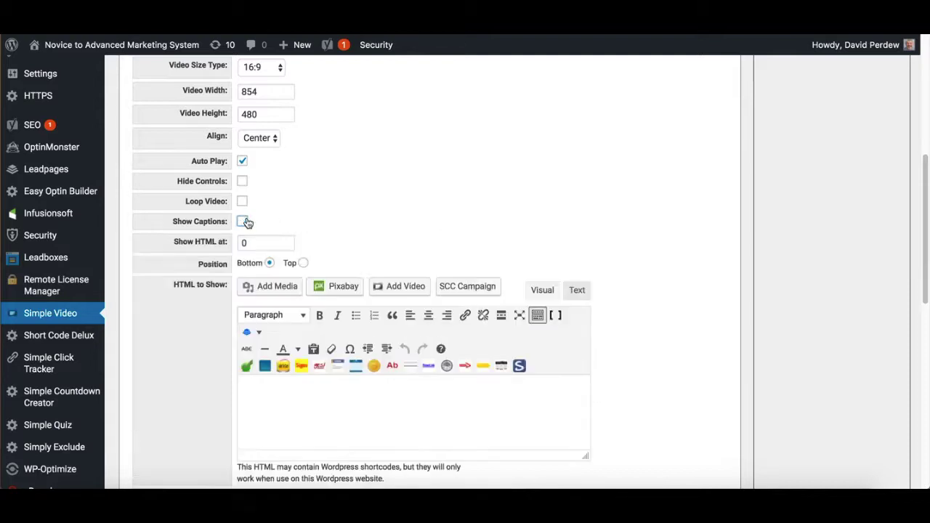
Set Show HTML at to 30 for this video, leaving Position at Bottom.
scroll(626, 266, down, 2)
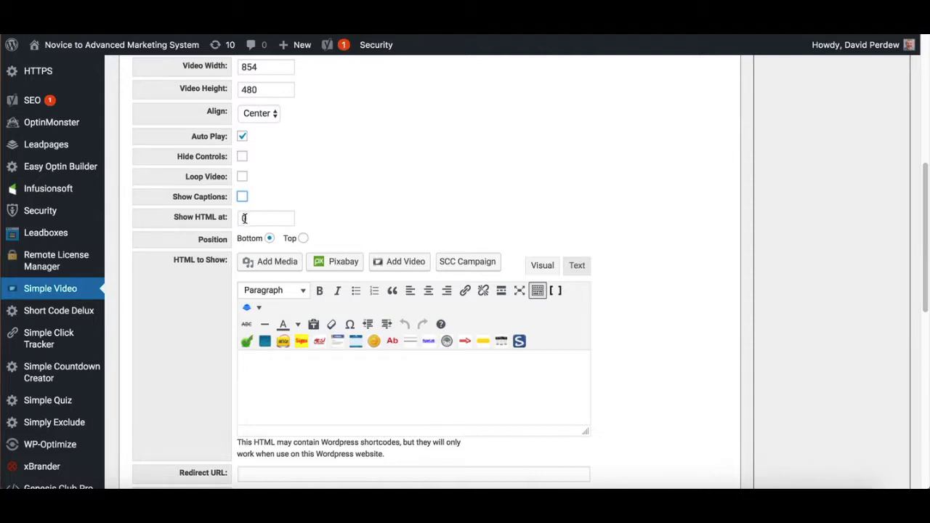
double_click(242, 218)
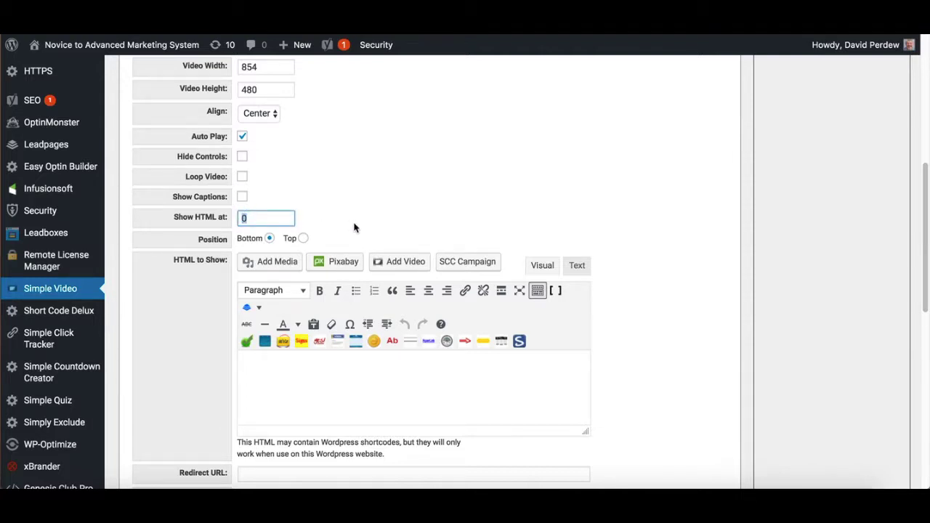
text(3)
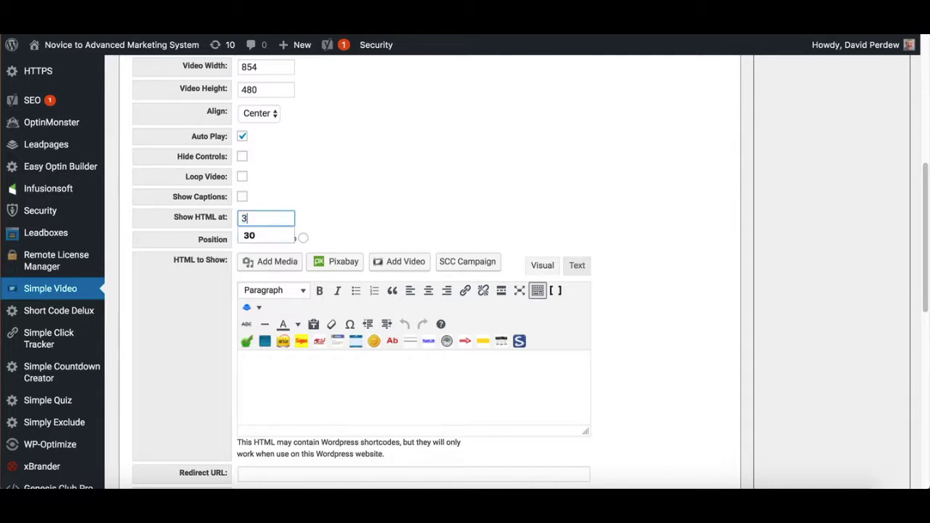
click(410, 223)
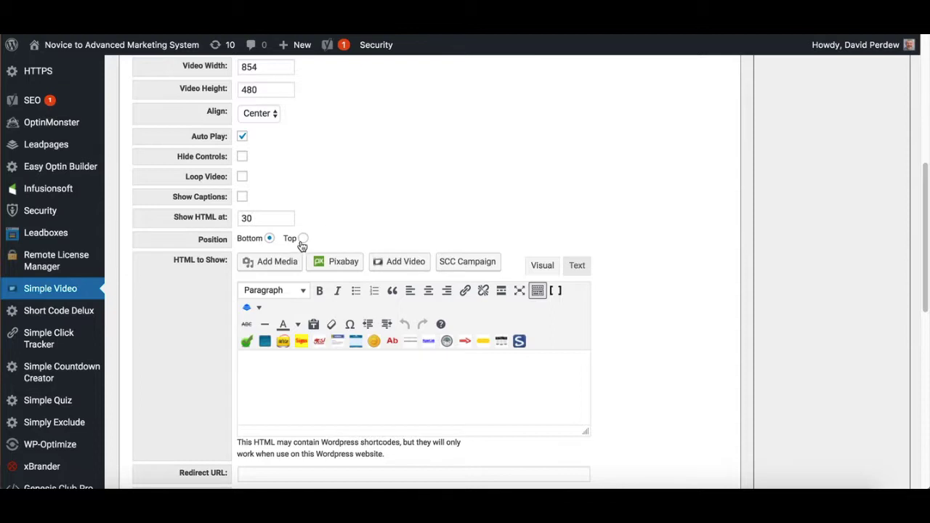
click(460, 383)
scroll(459, 383, down, 2)
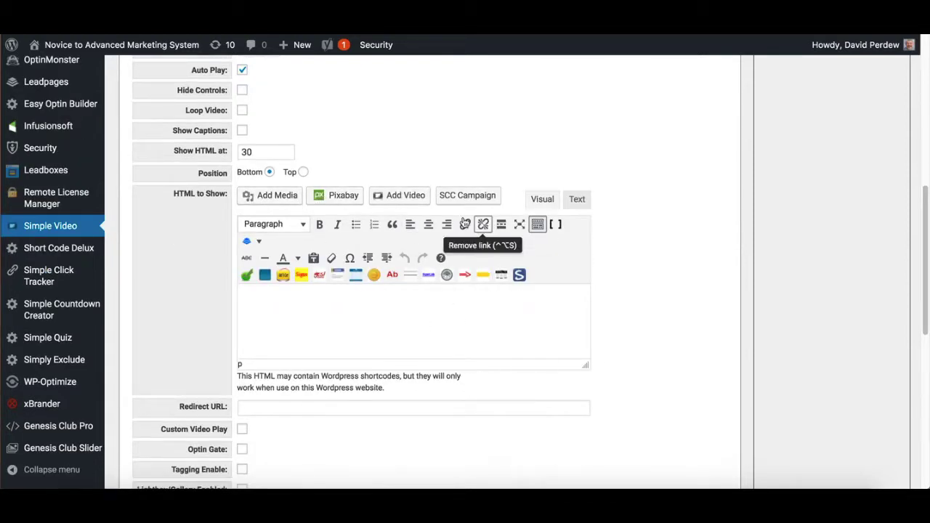
Search the Media Library for 'continue' and insert ContinueButton-06292017.png into HTML to Show.
click(267, 198)
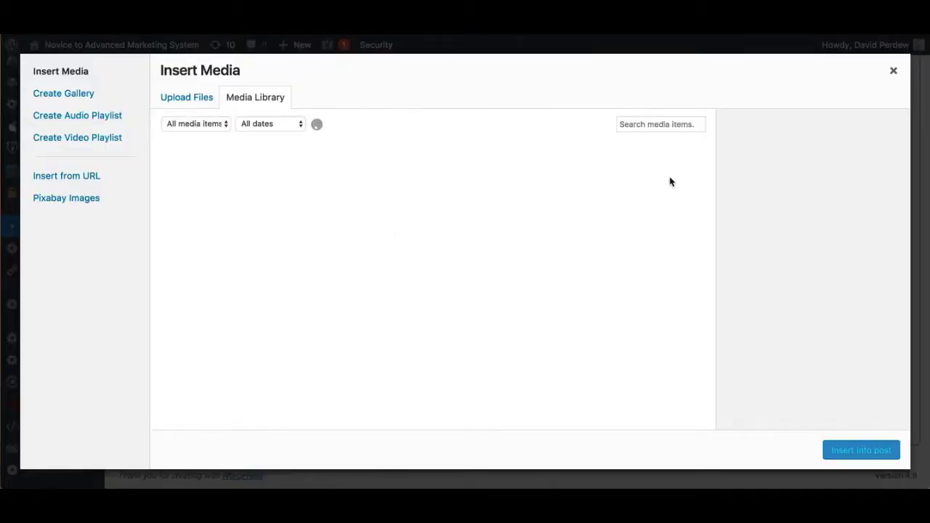
click(663, 125)
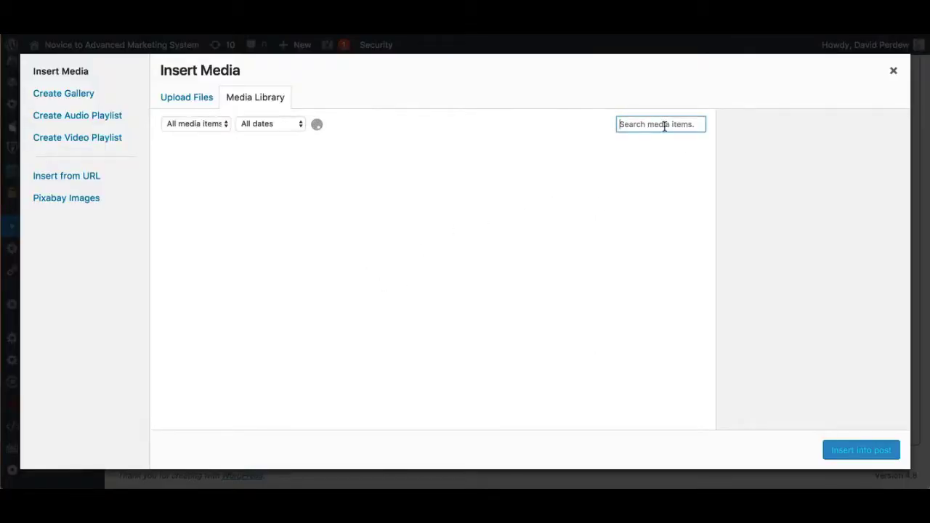
text(contineu)
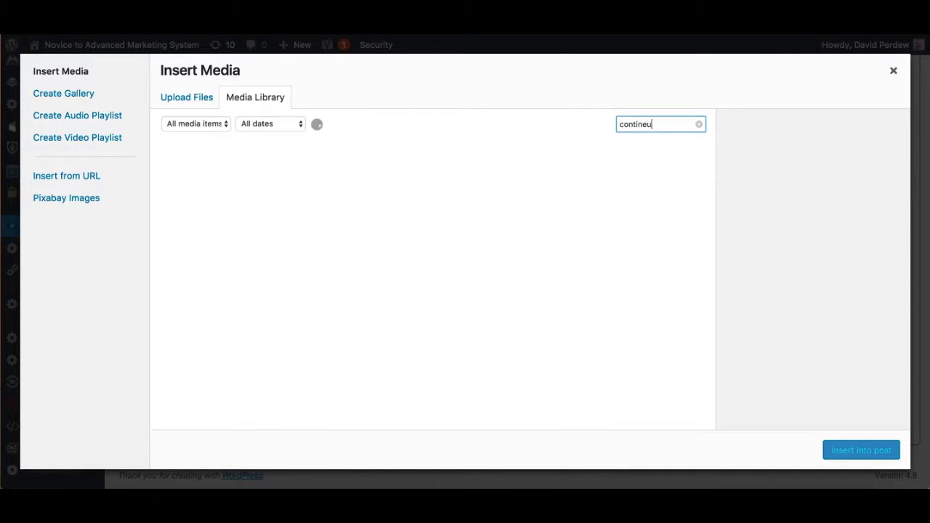
key(BackSpace)
key(BackSpace)
text(ue)
click(201, 188)
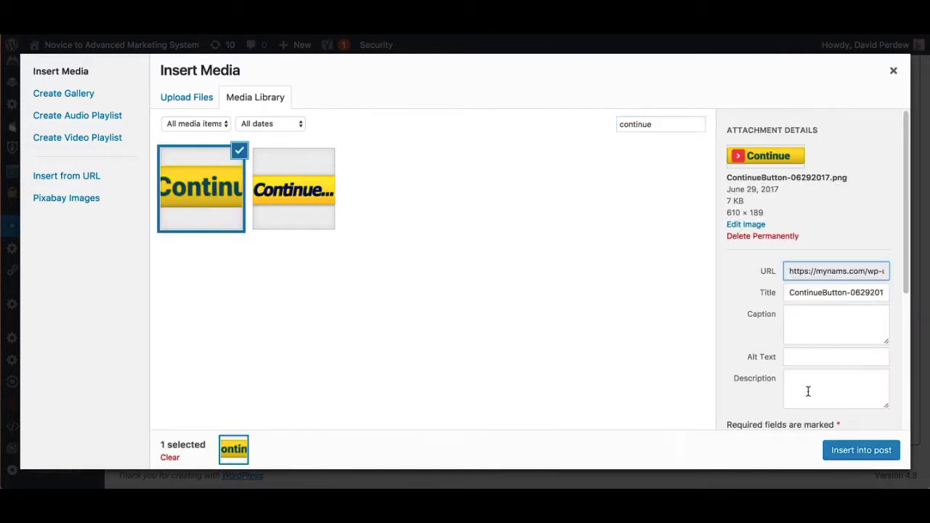
click(861, 450)
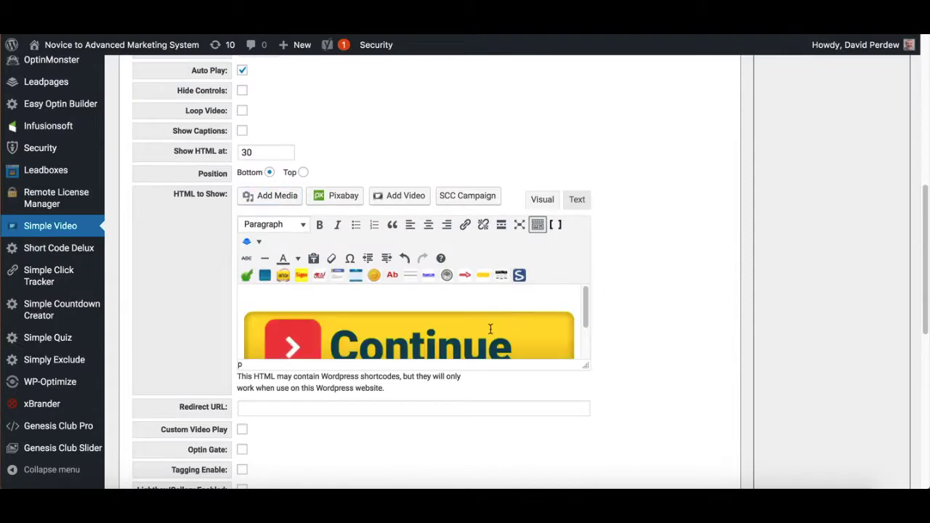
Center-align the inserted Continue button image in the HTML to Show content.
click(517, 331)
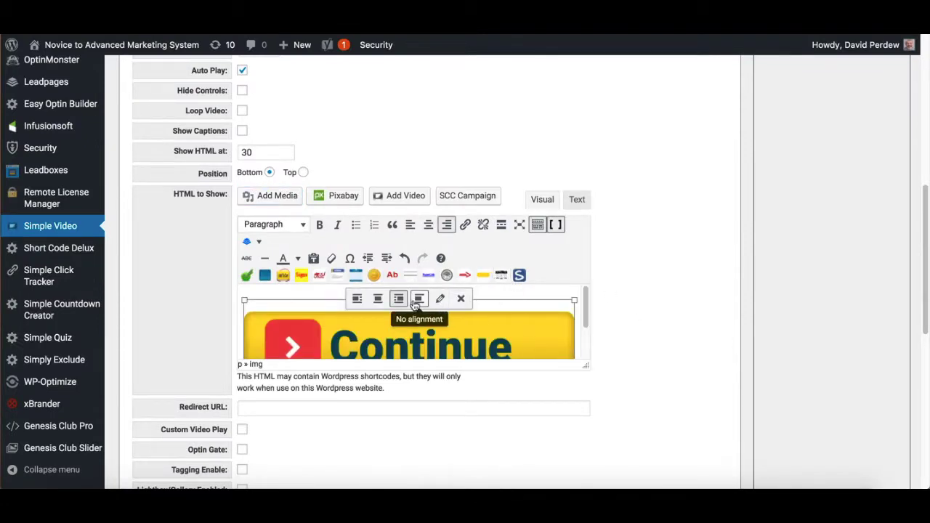
click(428, 225)
click(439, 299)
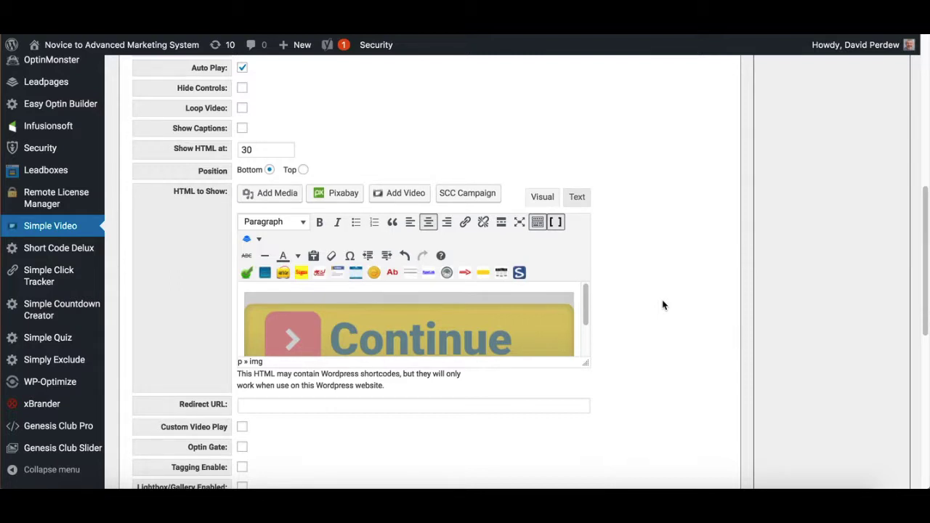
scroll(664, 306, down, 2)
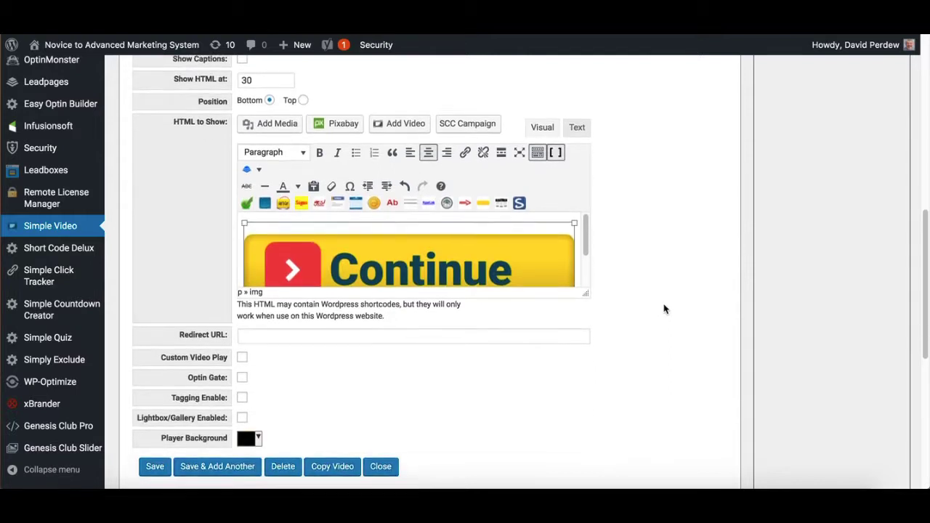
click(261, 338)
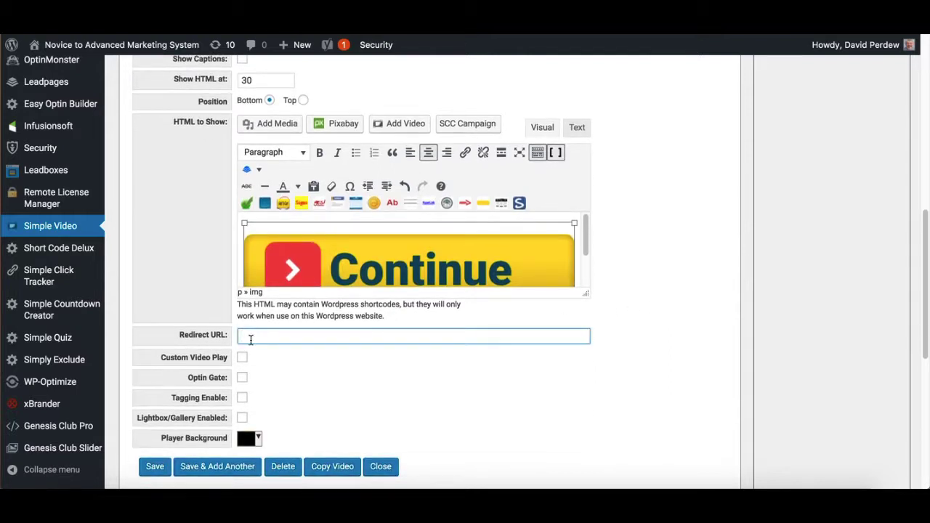
click(278, 338)
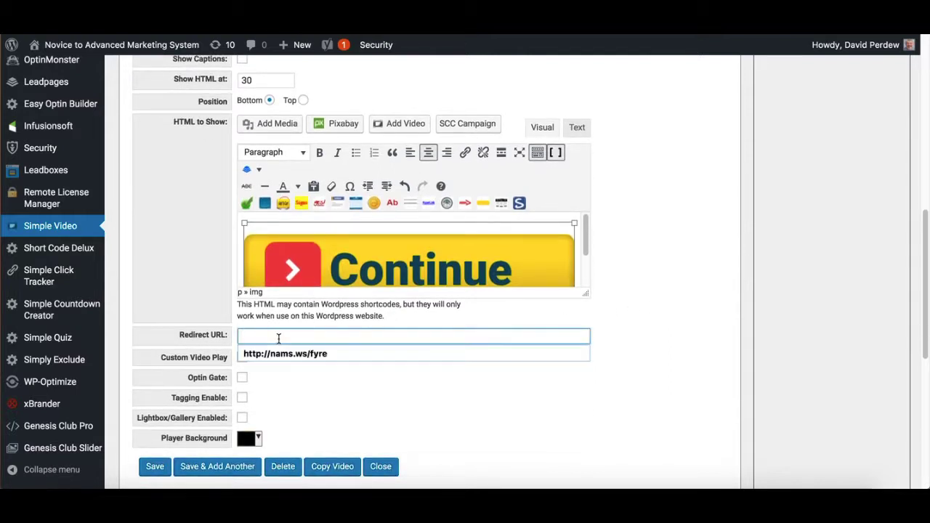
click(480, 392)
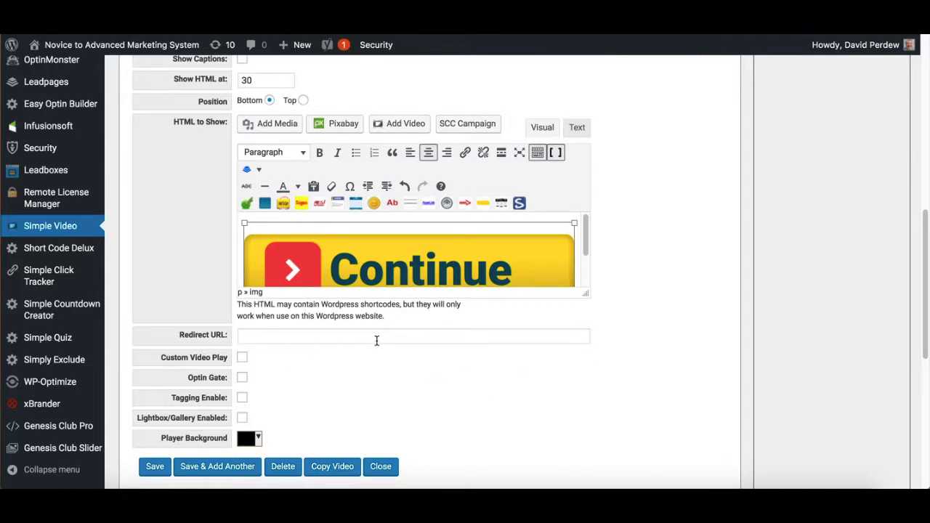
Enable Custom Video Play, keeping the start and end times at 0.
click(241, 358)
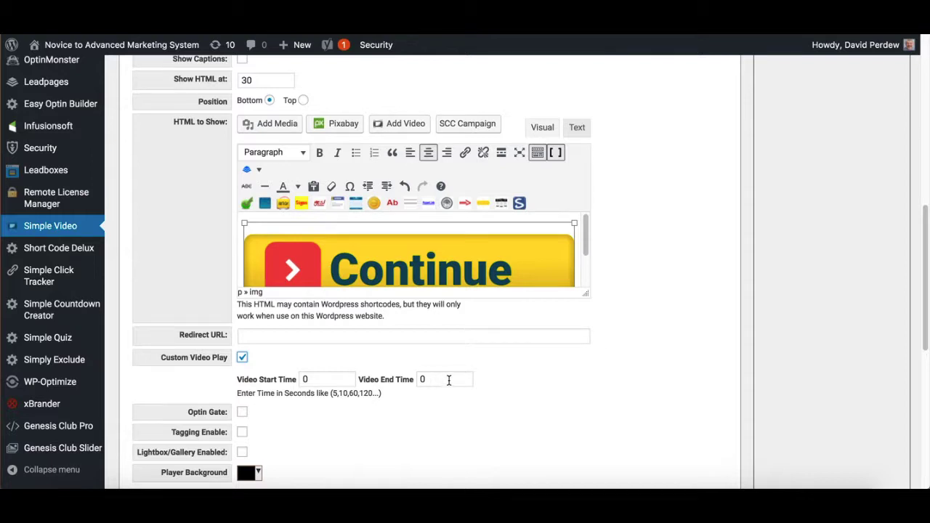
scroll(504, 388, down, 3)
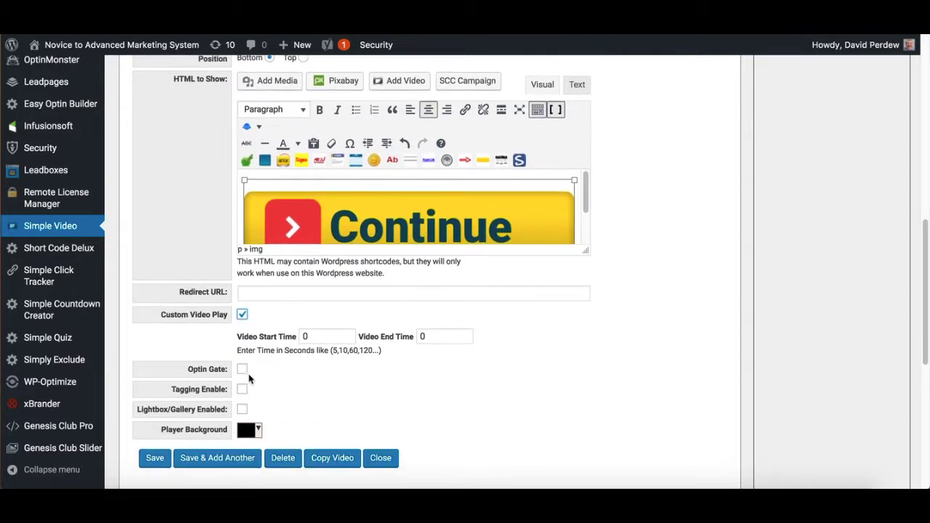
scroll(623, 347, down, 4)
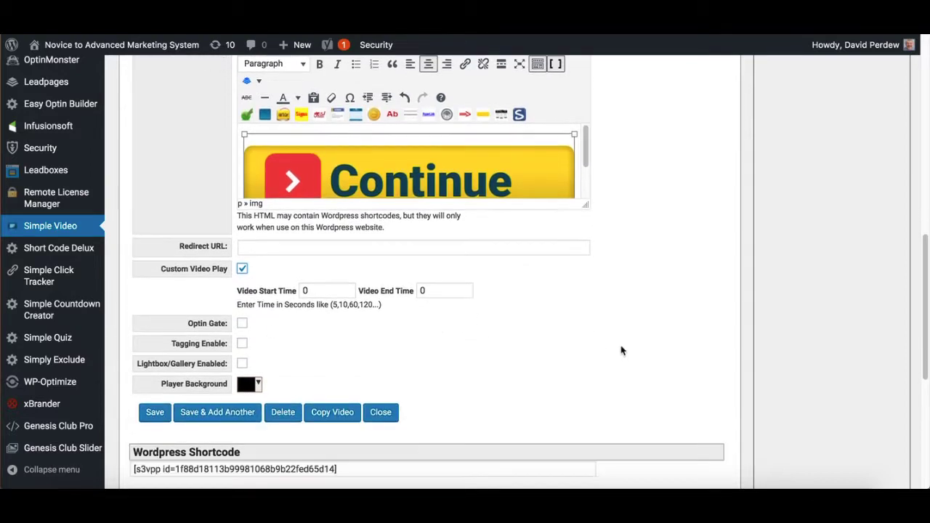
Enable the Optin Gate and select its Optin Start From field.
click(241, 313)
scroll(619, 335, down, 3)
scroll(619, 335, down, 4)
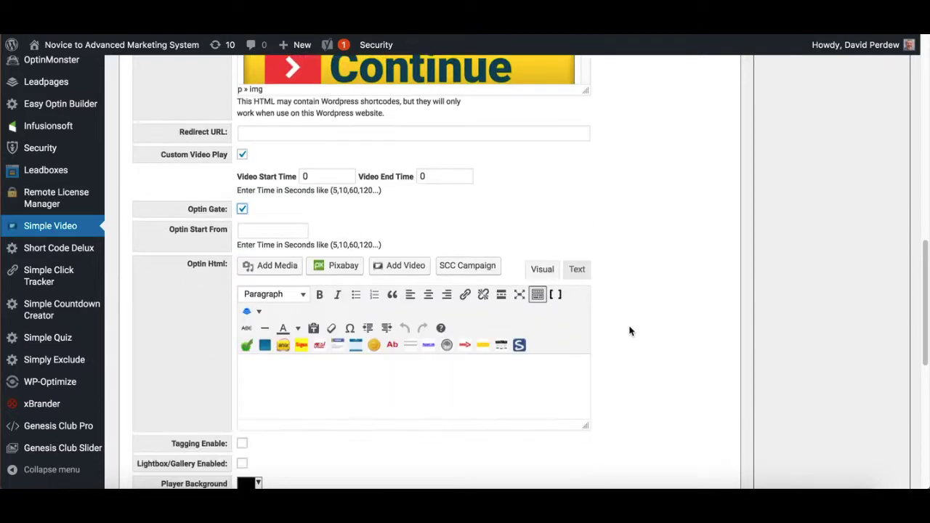
click(250, 228)
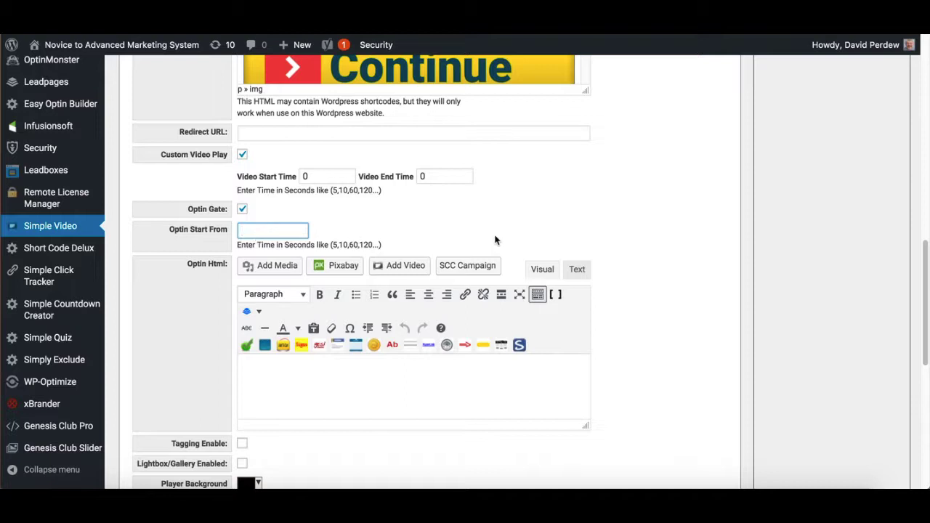
scroll(629, 274, down, 1)
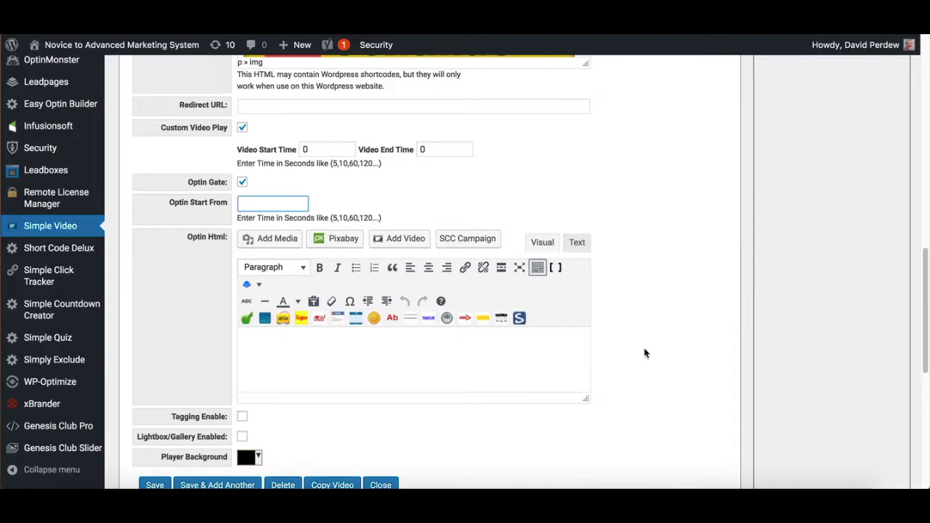
scroll(639, 351, down, 3)
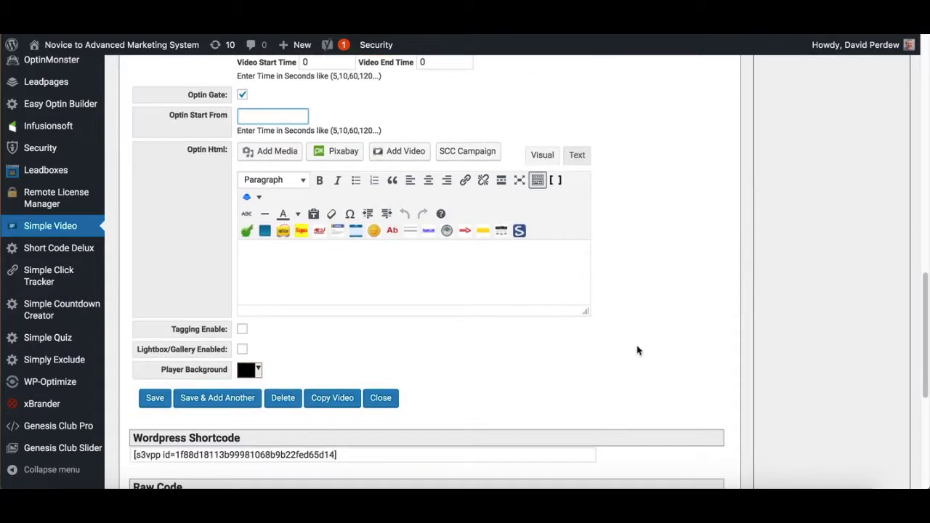
Enable Tagging, adding Optin Form Start From 0, and review the shortcode and code boxes.
click(242, 330)
scroll(479, 355, down, 1)
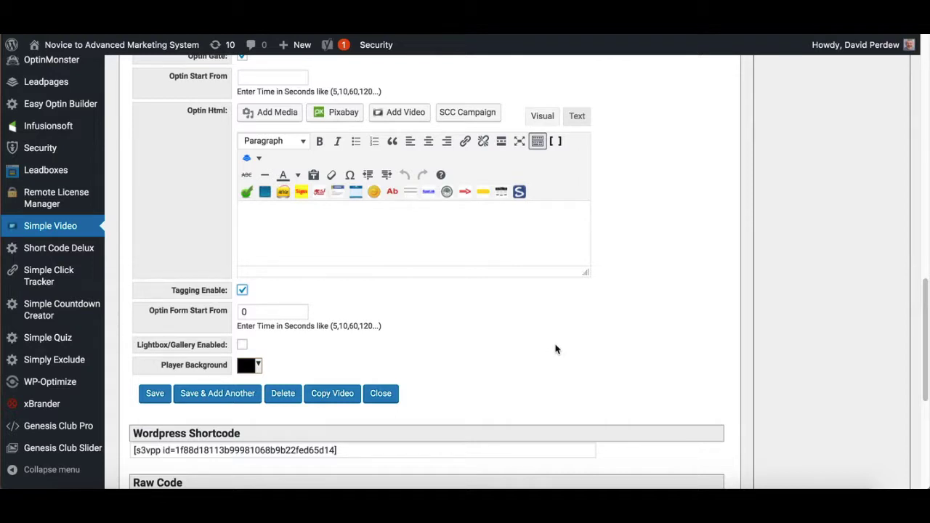
scroll(589, 342, up, 3)
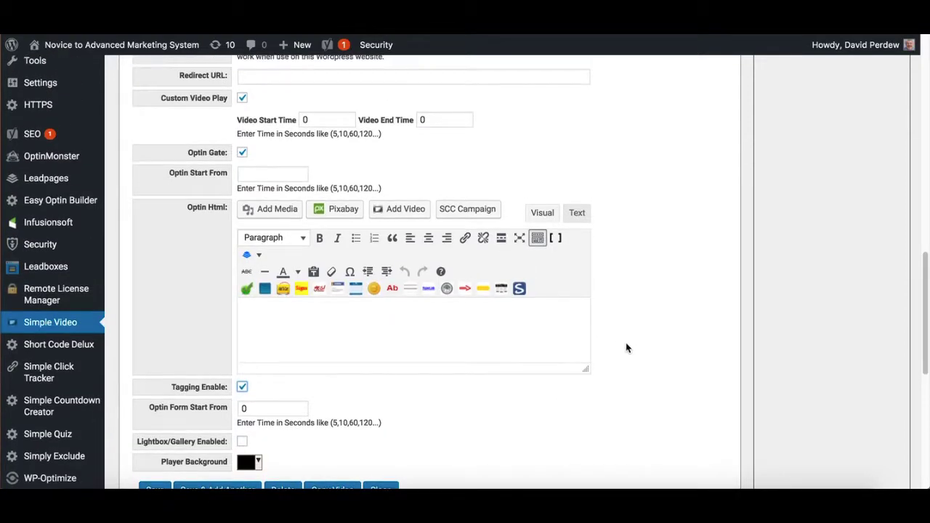
scroll(626, 346, down, 5)
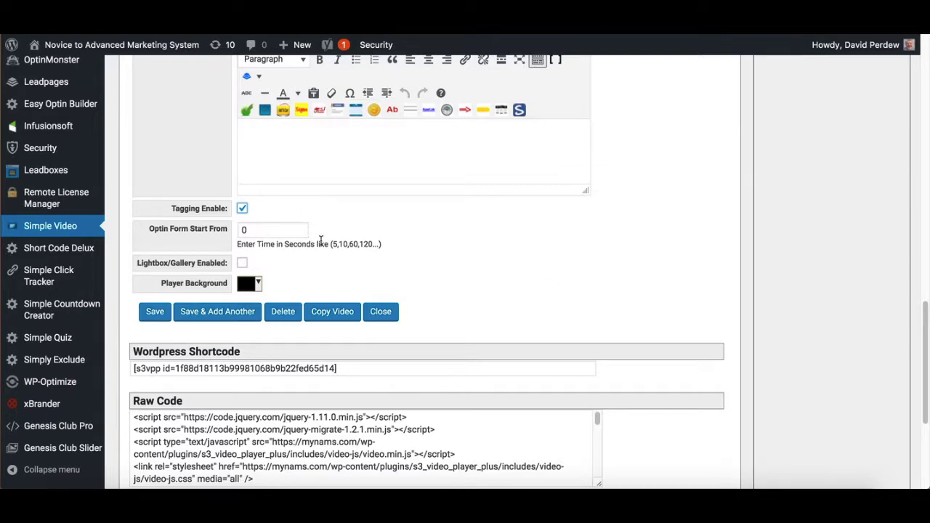
scroll(498, 270, up, 8)
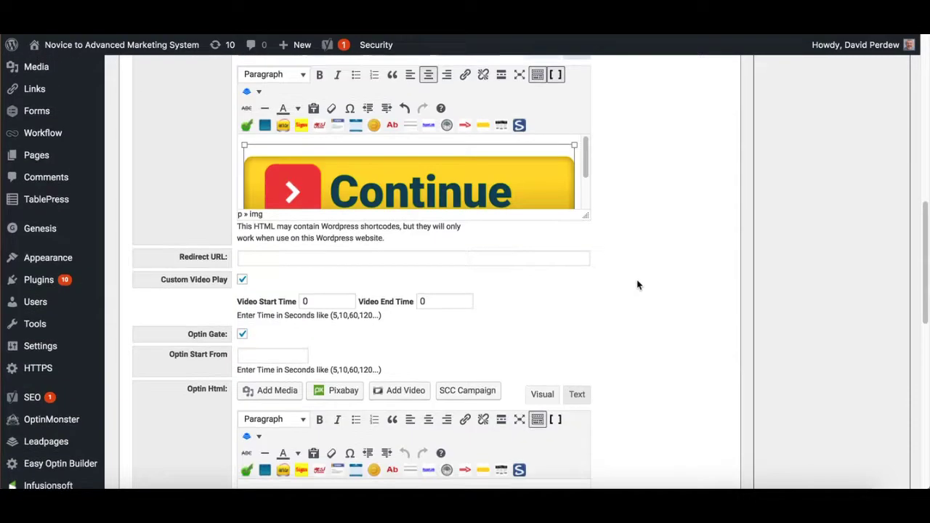
scroll(643, 284, up, 5)
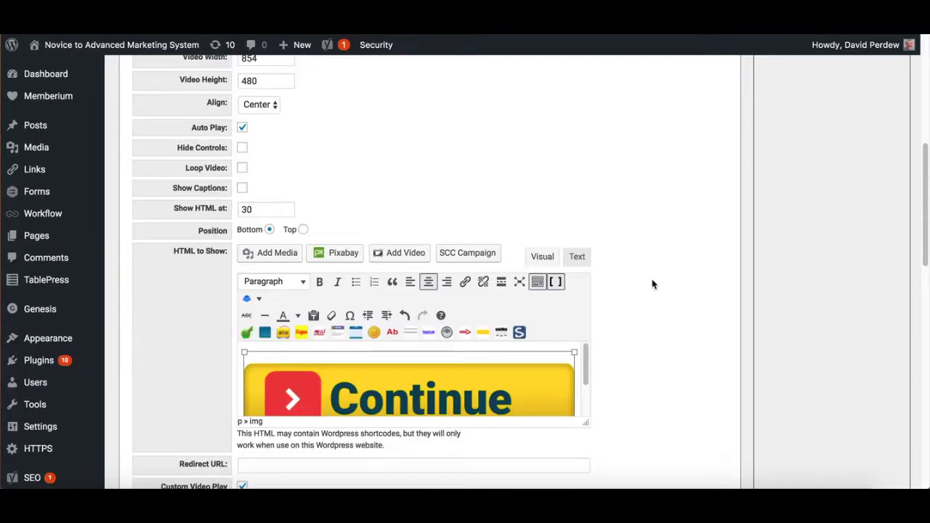
scroll(654, 286, down, 5)
scroll(655, 288, down, 10)
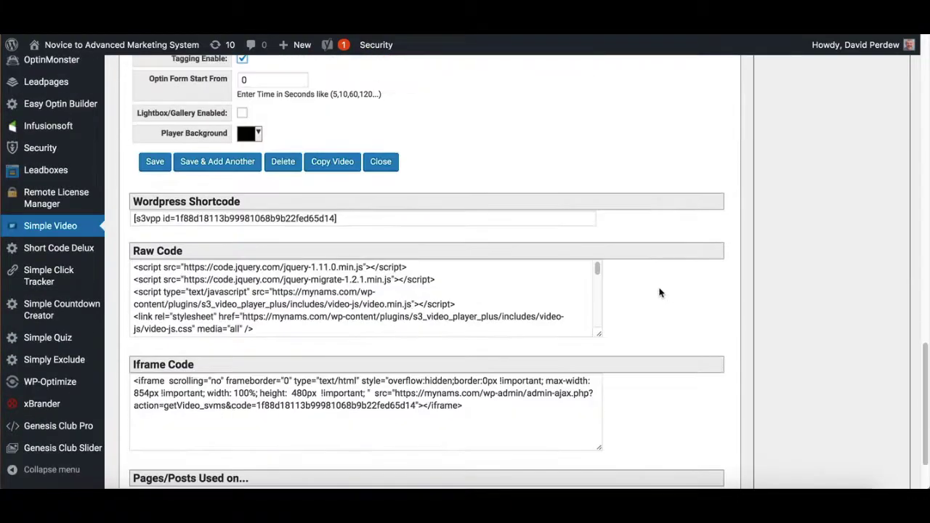
scroll(494, 160, up, 4)
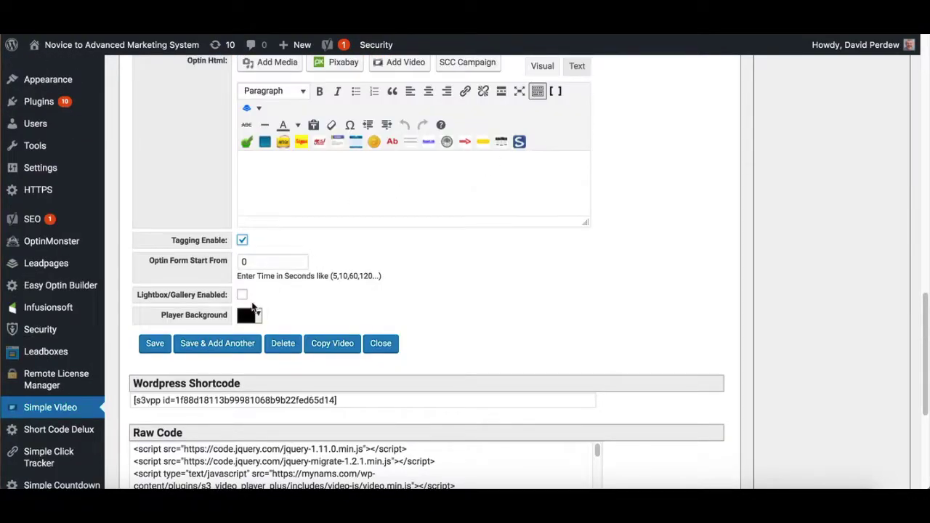
Enable Lightbox/Gallery display and copy the video's WordPress shortcode.
click(243, 296)
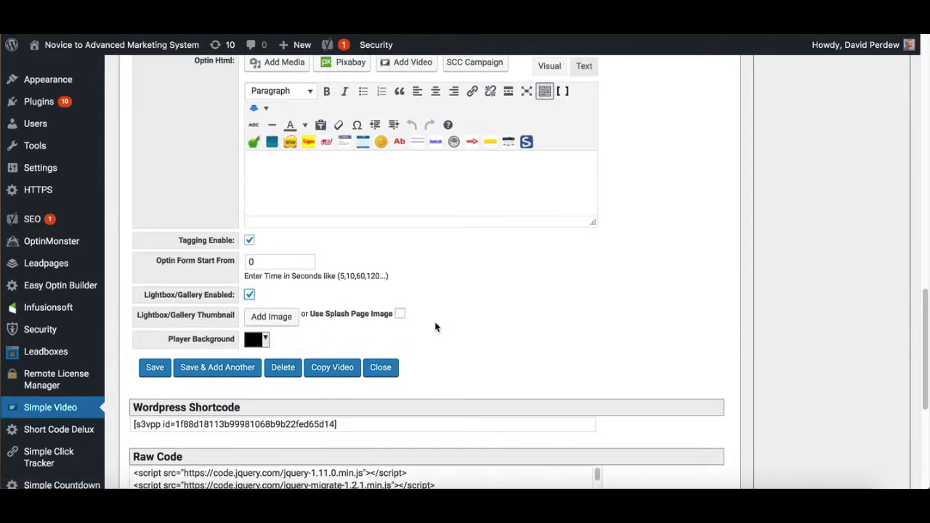
scroll(437, 329, down, 1)
drag(341, 393, 171, 388)
key(ctrl+c)
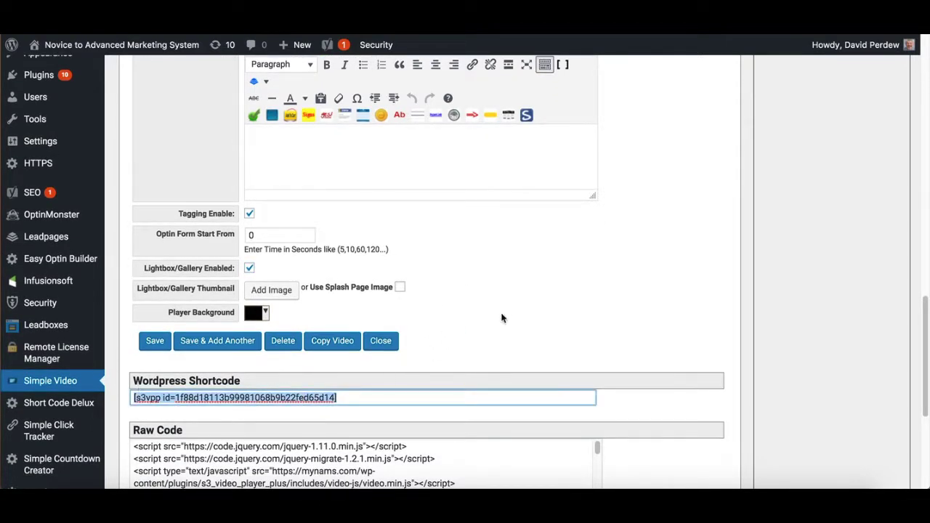
scroll(506, 317, down, 5)
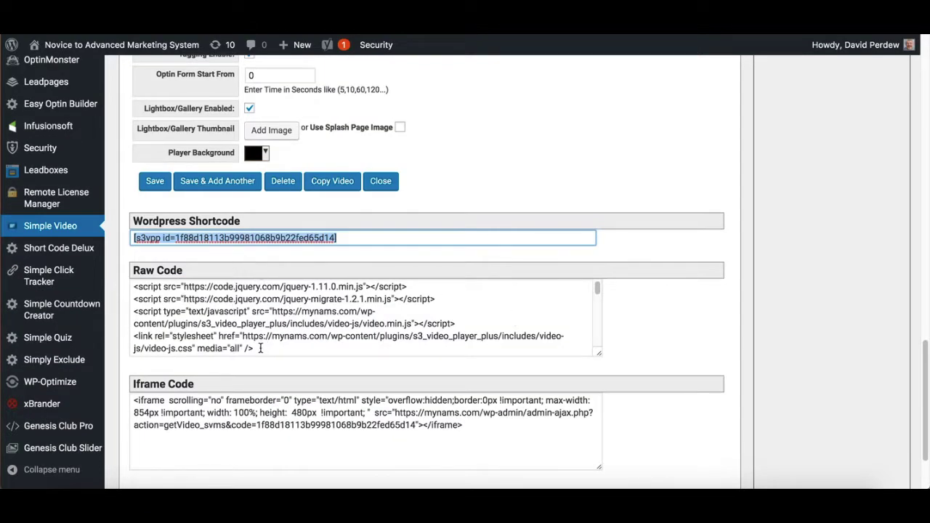
scroll(341, 414, down, 1)
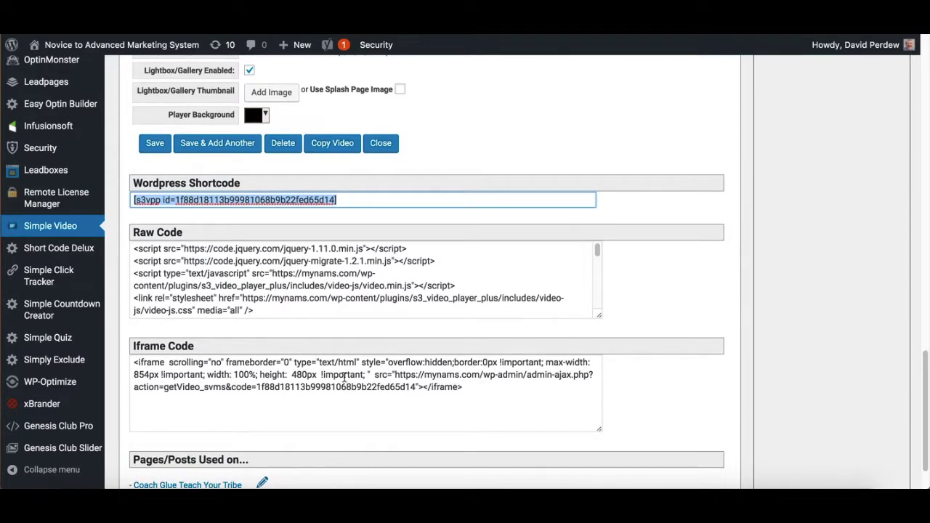
scroll(467, 405, down, 1)
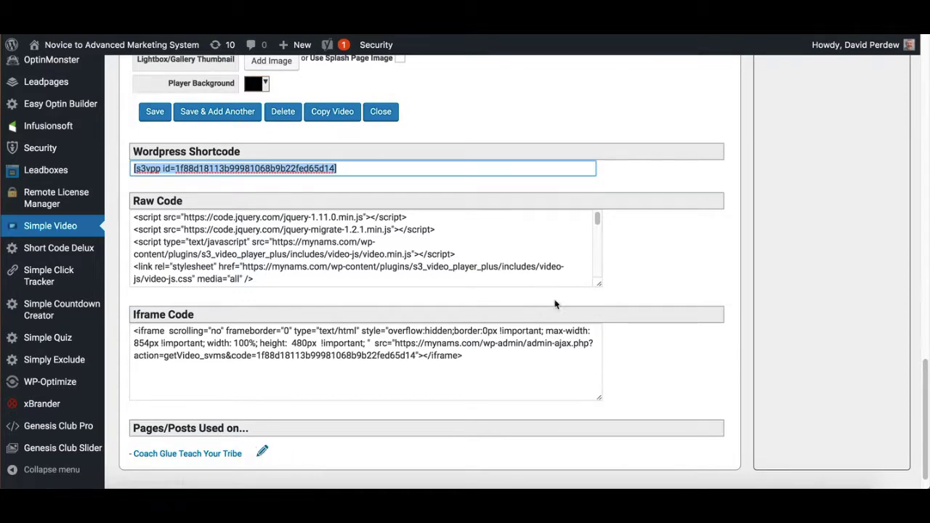
scroll(317, 450, up, 15)
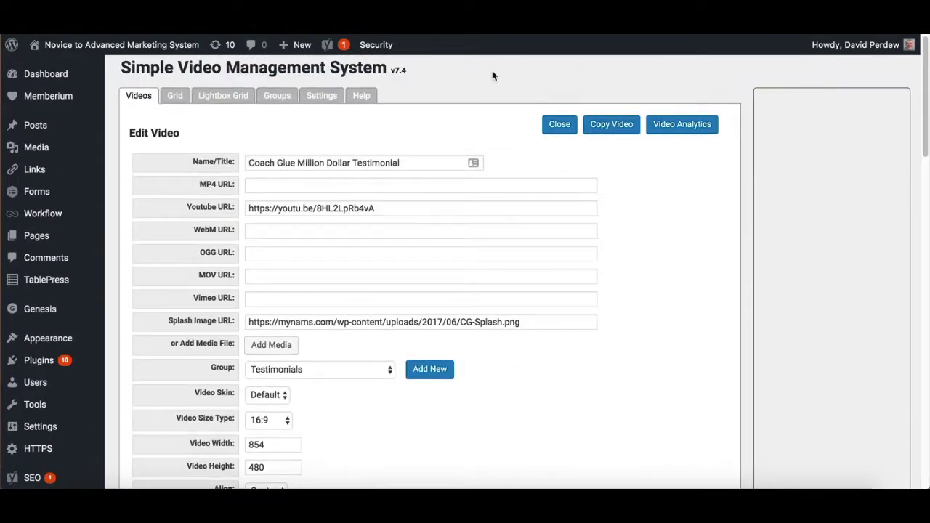
Create a new blank page from the admin bar's New menu.
mouse_move(294, 45)
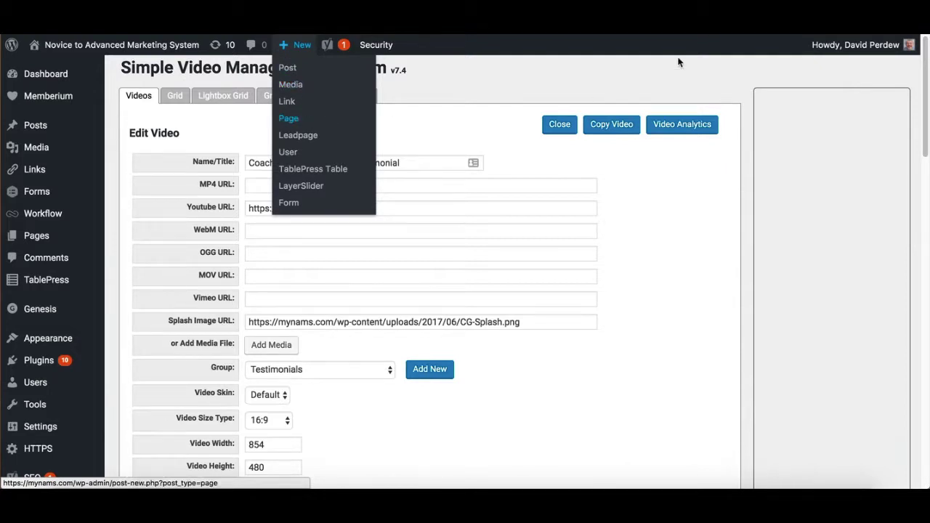
click(295, 122)
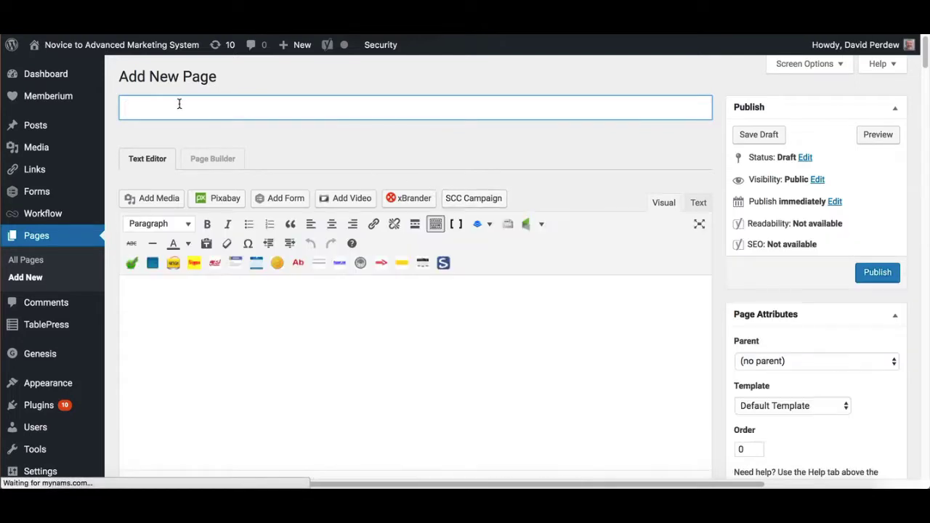
Title the page 'test for liz', paste the video shortcode into its body, and publish.
text(test for liz)
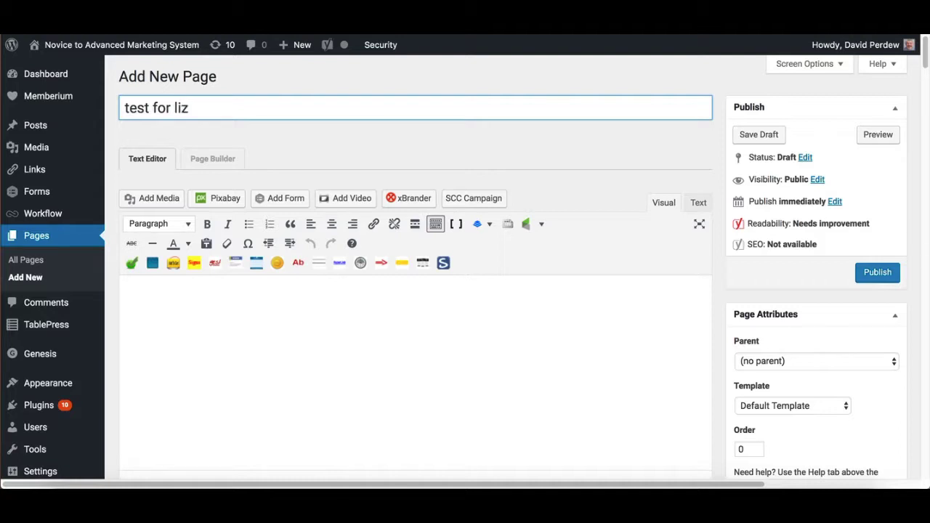
click(409, 345)
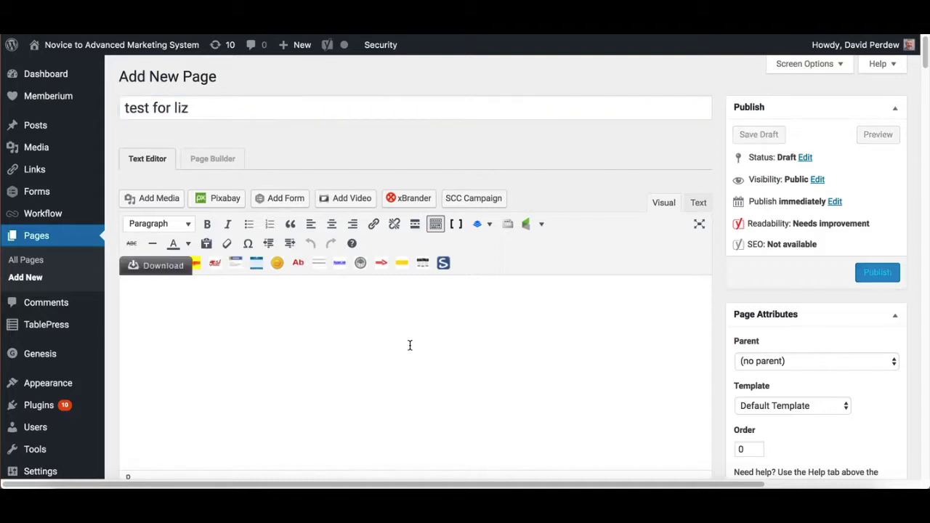
key(ctrl+v)
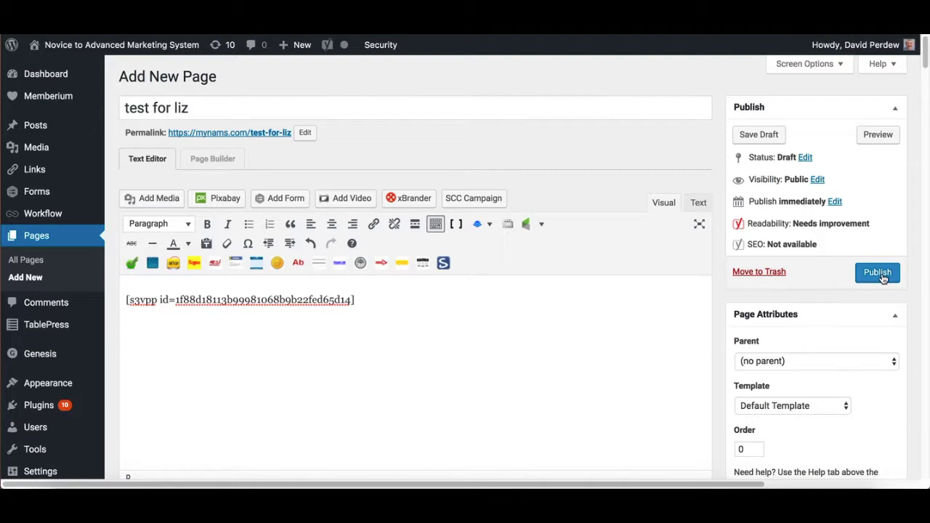
click(882, 276)
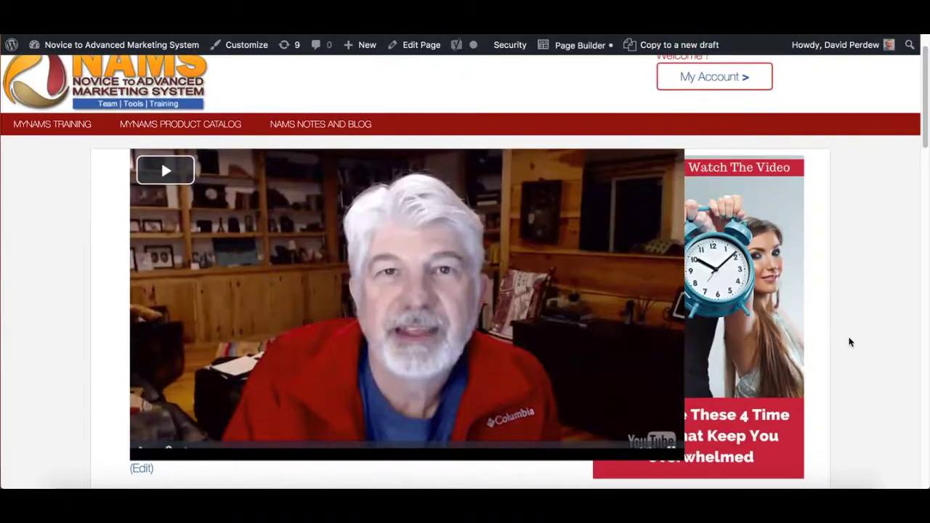
Start the embedded testimonial video on the 'test for liz' page.
scroll(847, 338, down, 2)
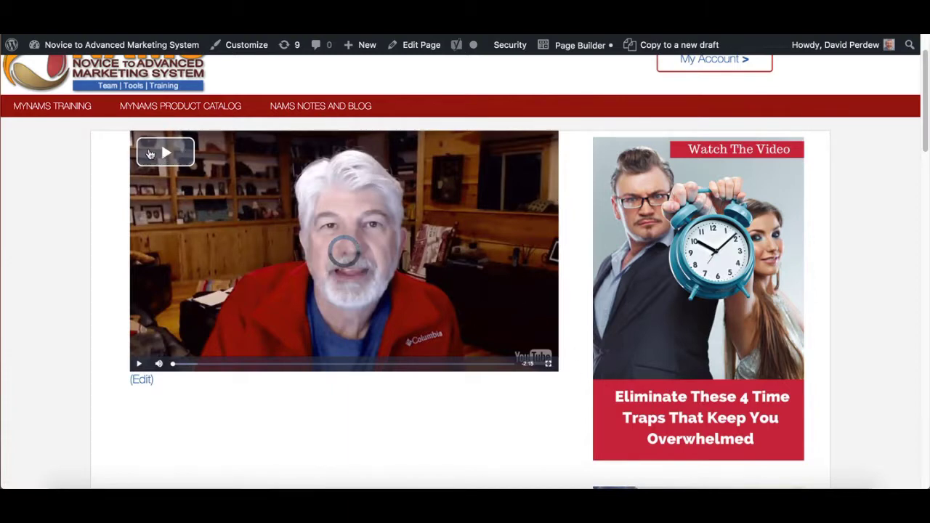
click(166, 156)
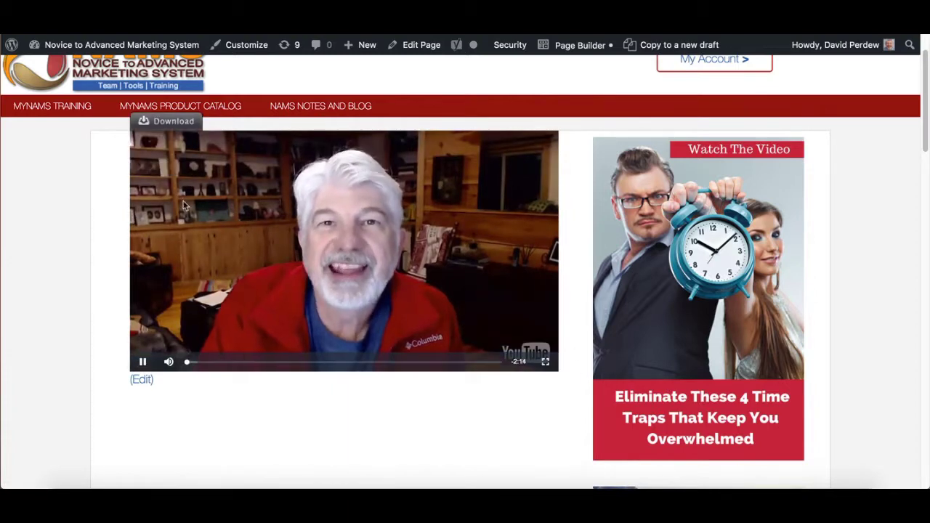